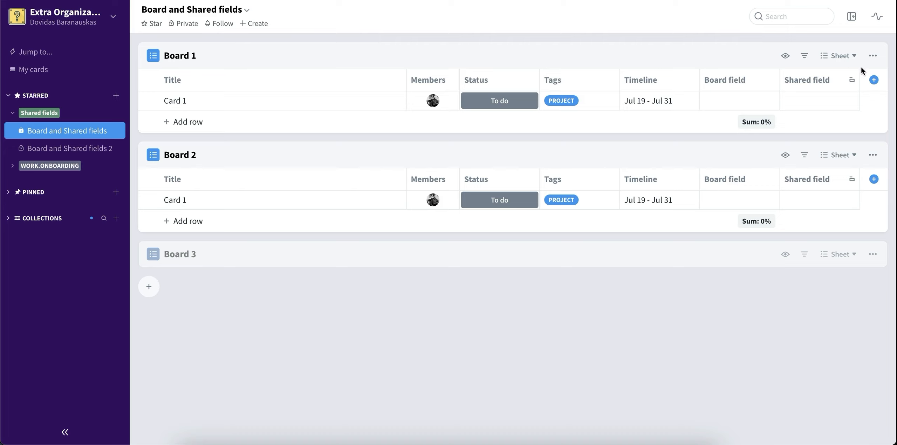
Review the field types and shared fields that can be added to Board 1, and view Card 1's details.
click(874, 80)
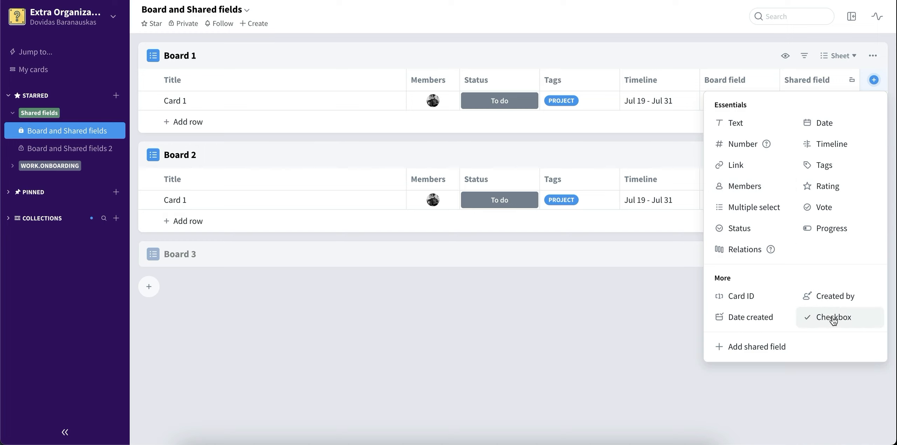
click(799, 351)
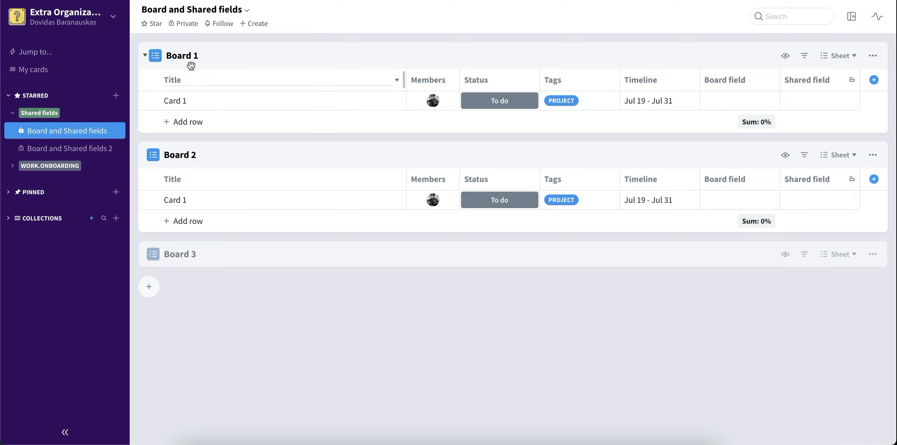
click(176, 101)
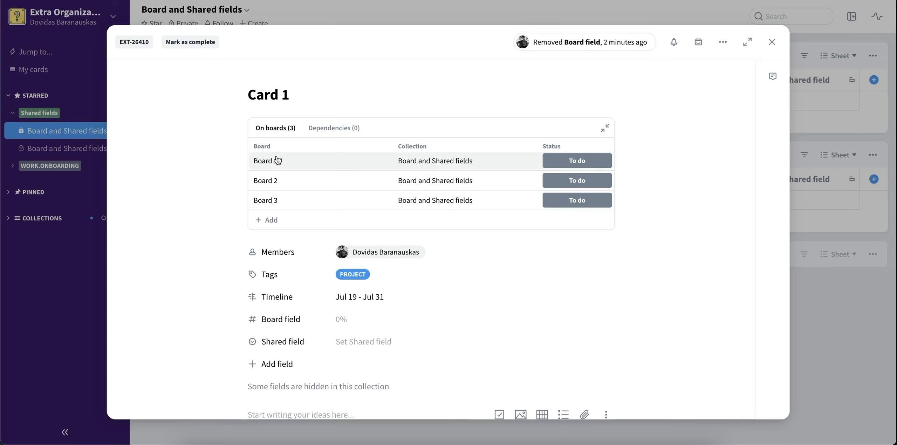
click(90, 172)
Set Card 1's Board field to 5% on Board 1 and to 7% on Board 2.
click(734, 104)
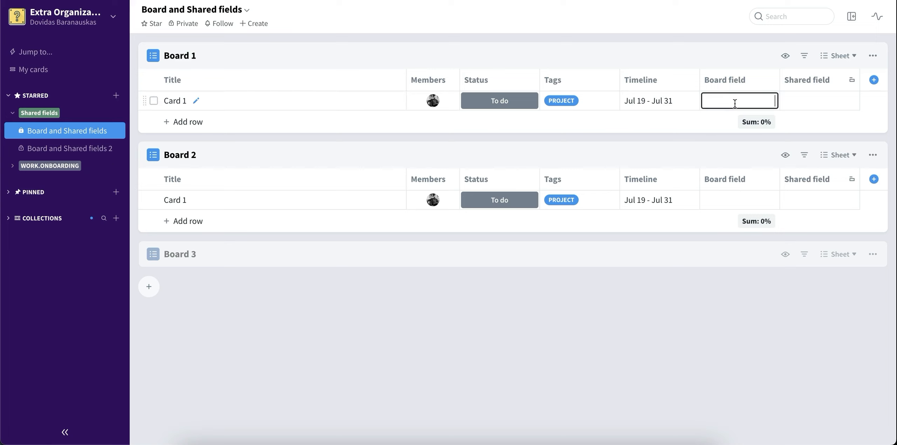
text(5)
key(Return)
click(752, 203)
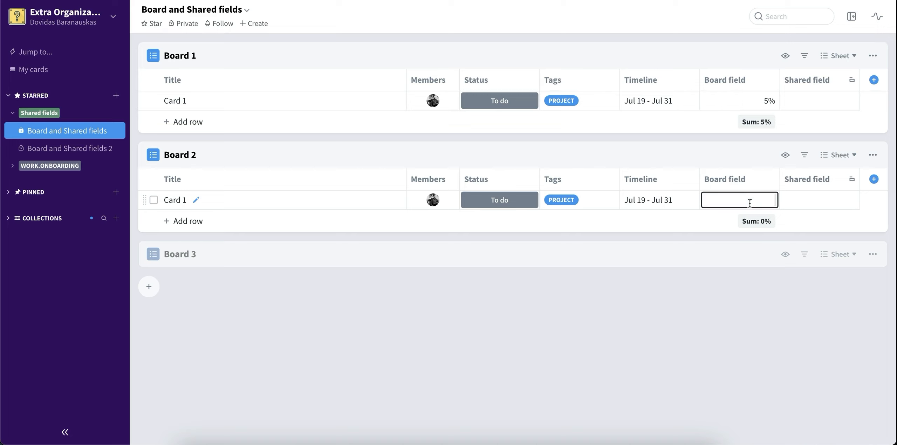
text(7)
key(Return)
Set Card 1's Shared field to First on Board 1 and change it to Second on Board 2.
click(829, 100)
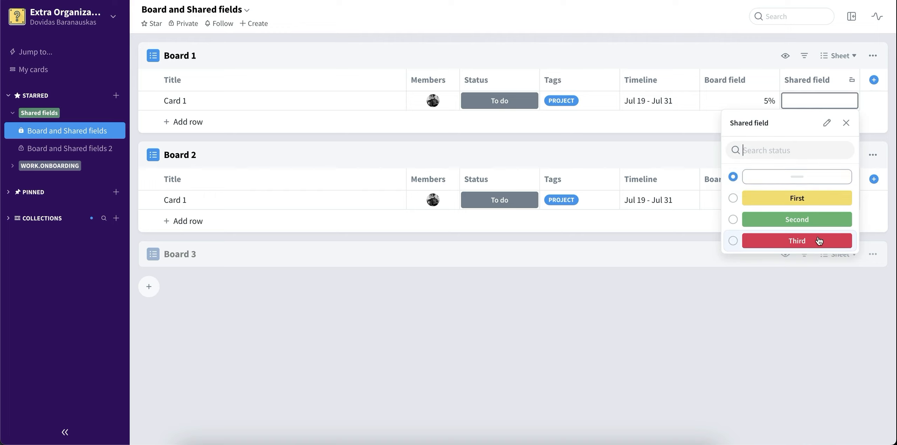
click(817, 203)
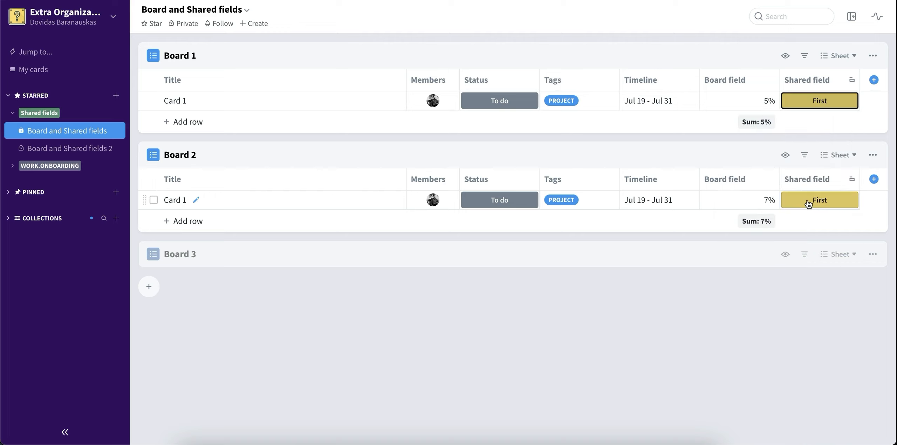
click(833, 203)
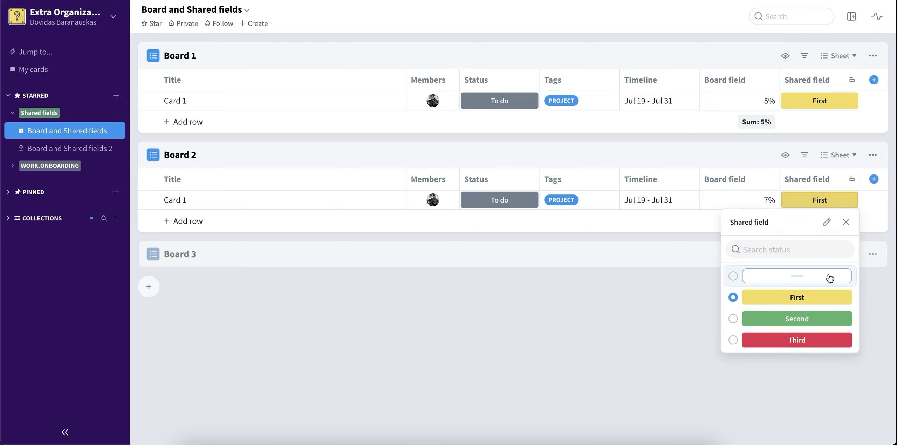
click(827, 318)
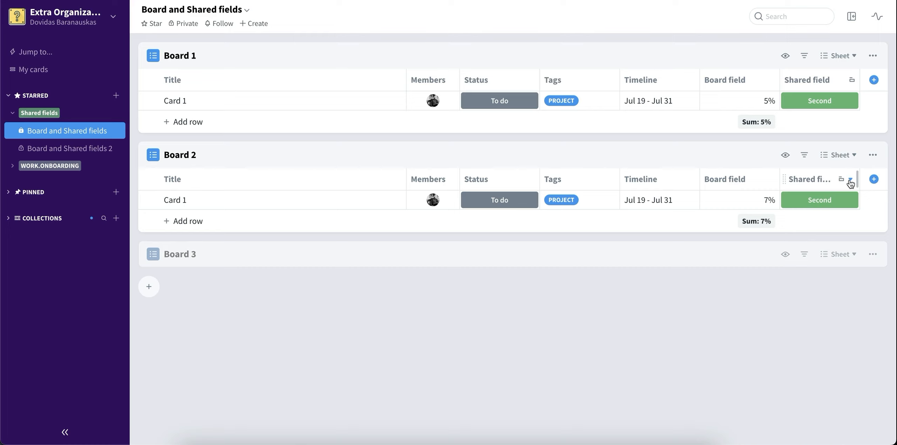
Review the sharing and permissions settings of Board 2's Shared field and close them without changes.
click(850, 179)
click(812, 207)
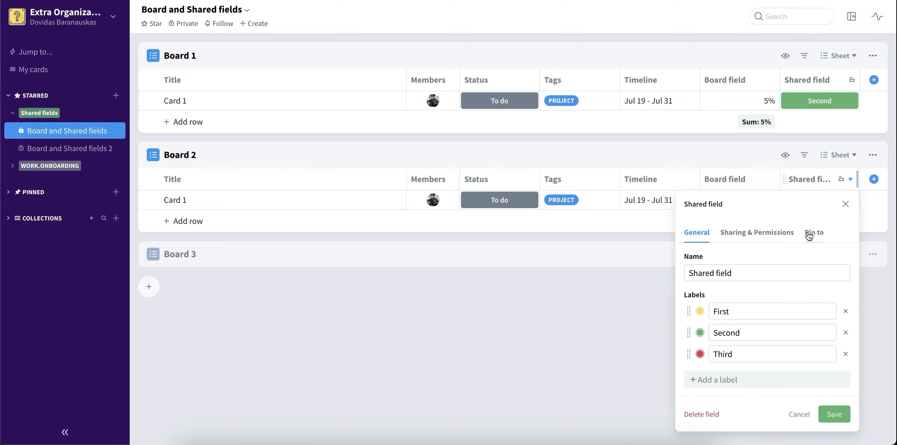
click(756, 238)
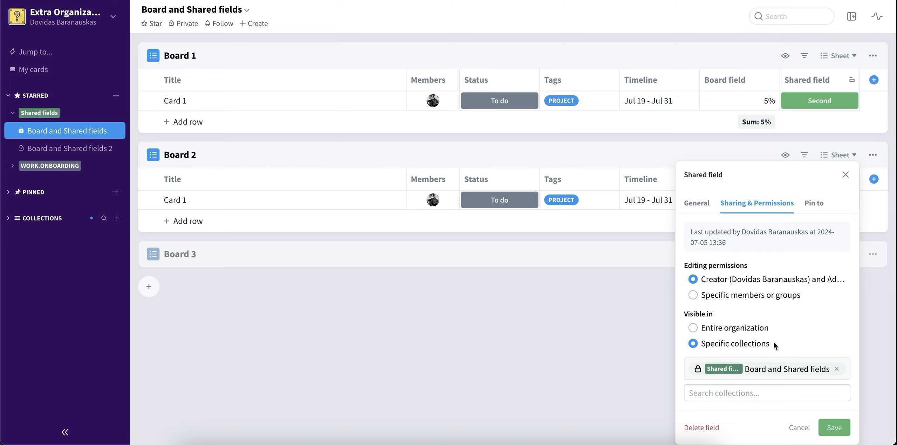
click(453, 294)
Add Card 1 to Board 4 in the Board and Shared fields 2 collection and close the card.
click(177, 100)
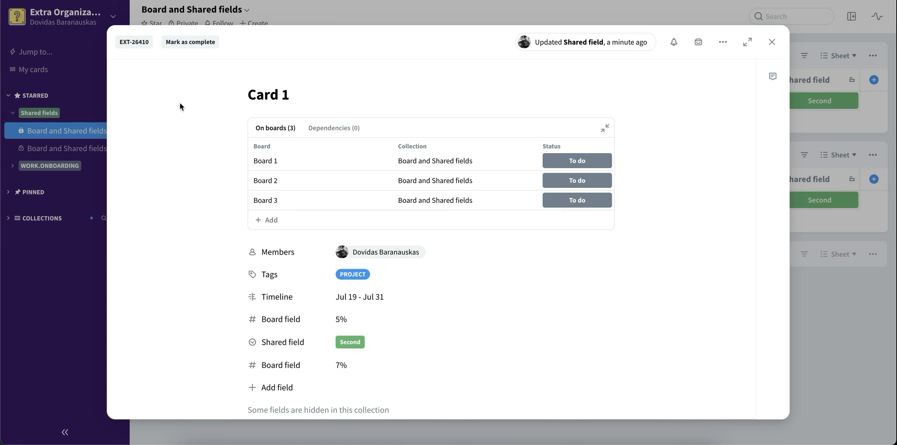
click(277, 220)
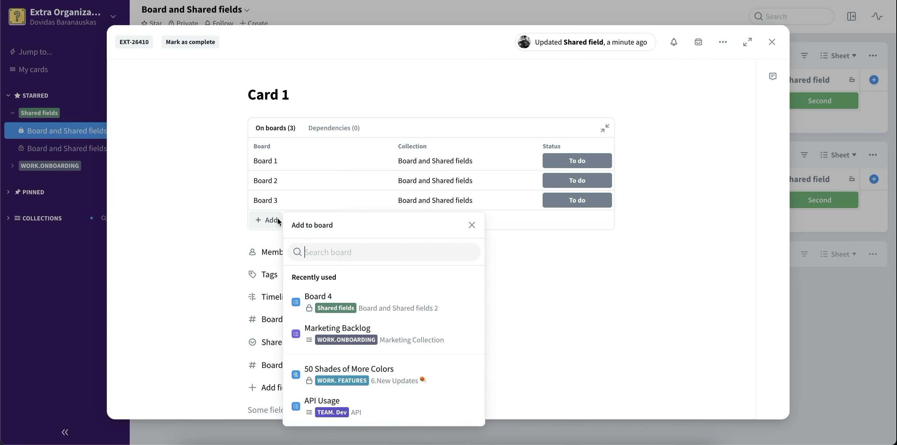
click(309, 299)
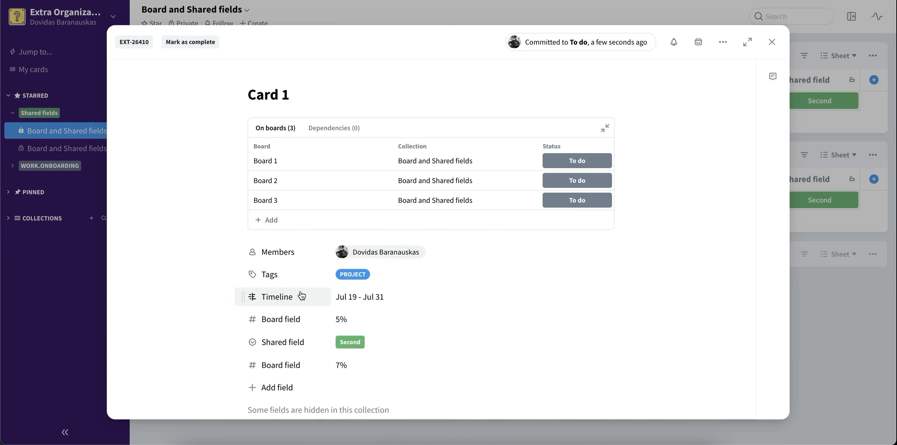
click(817, 308)
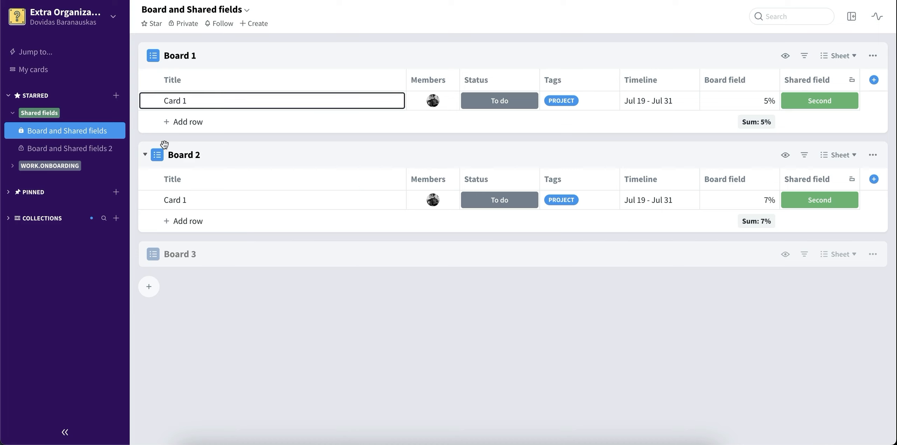
Examine the fields of Card 1 from Board 4 in the Board and Shared fields 2 collection.
click(83, 148)
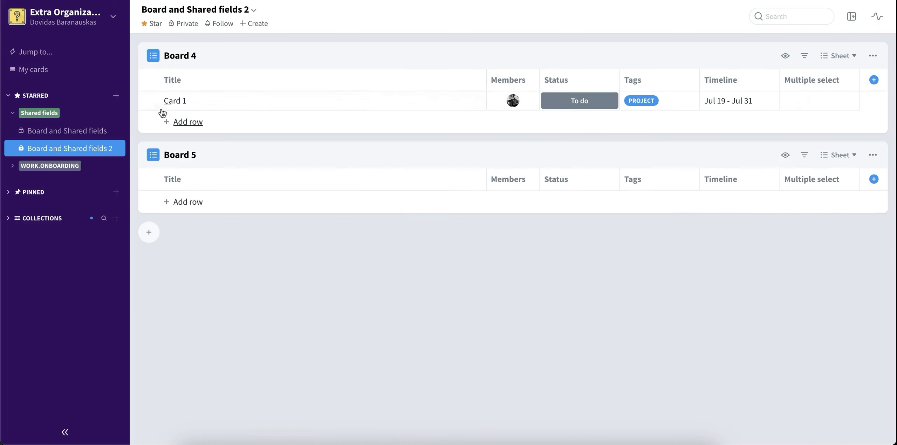
click(172, 106)
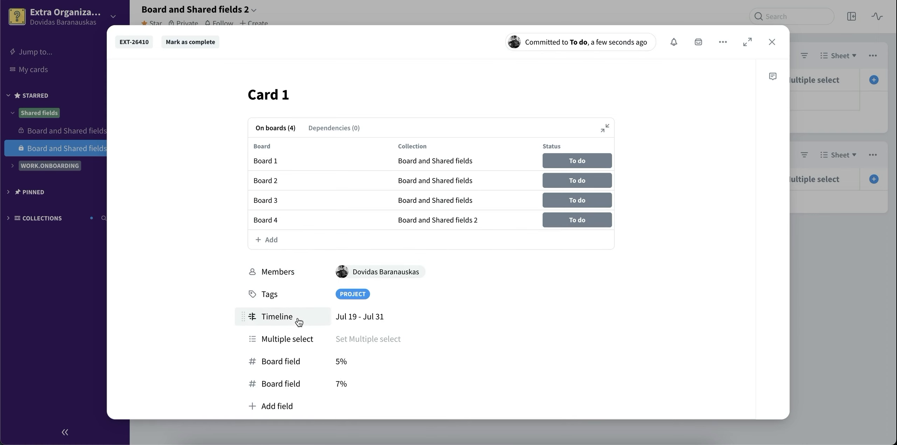
scroll(298, 324, down, 2)
scroll(300, 323, down, 1)
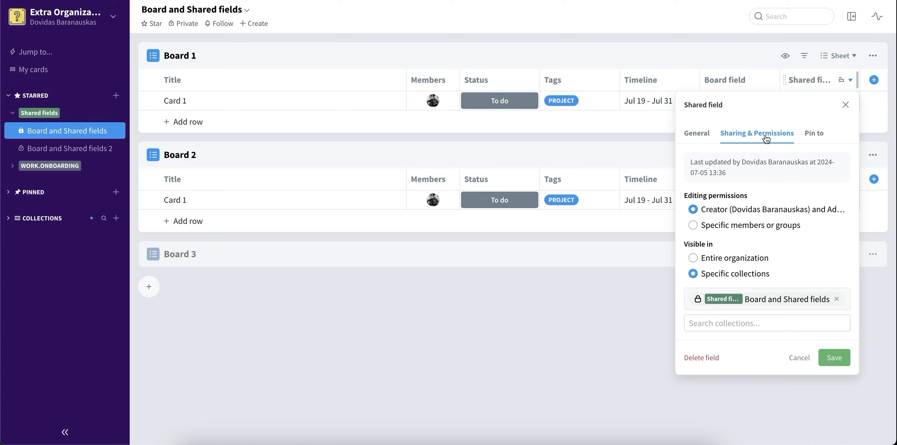
View the pinning options of Board 1's Shared field, including Collection, and close the settings without saving.
click(809, 140)
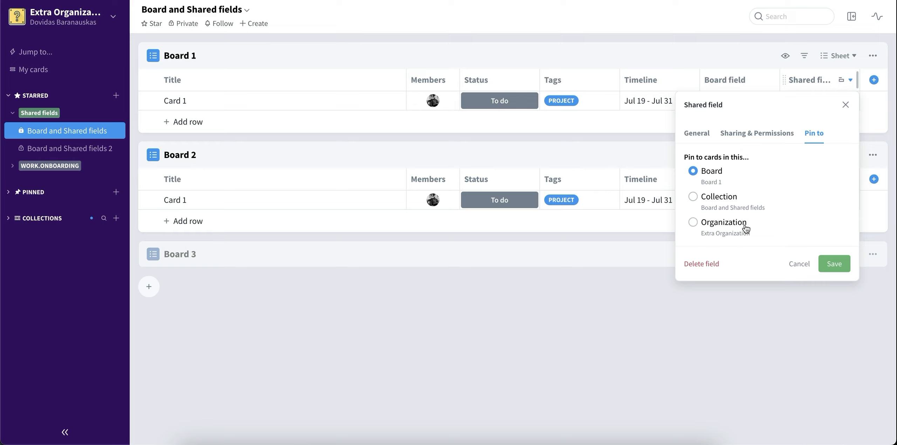
click(735, 200)
click(625, 277)
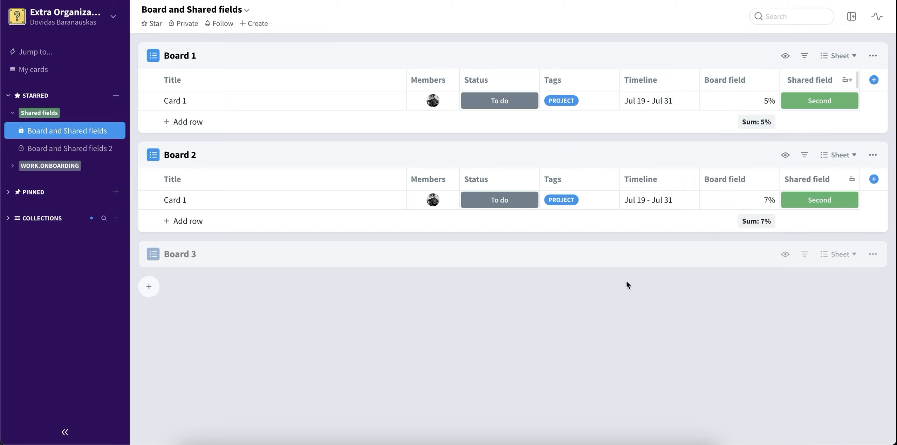
Expand Board 3 and switch it to its saved Kanban view.
click(628, 259)
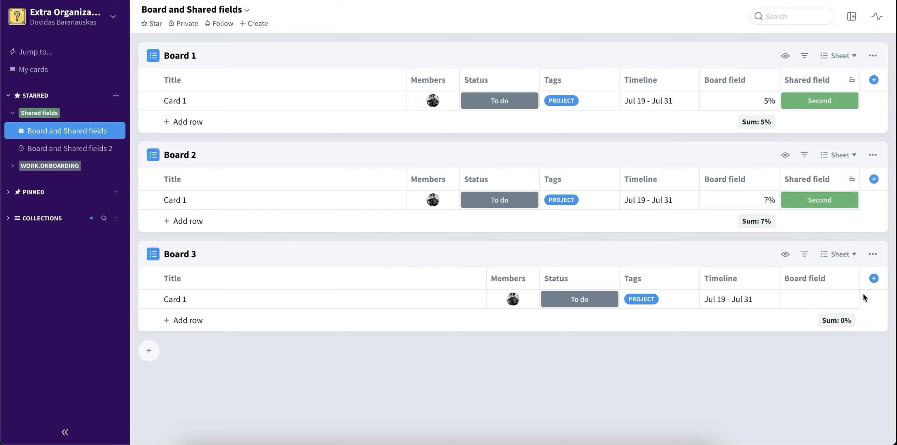
click(844, 259)
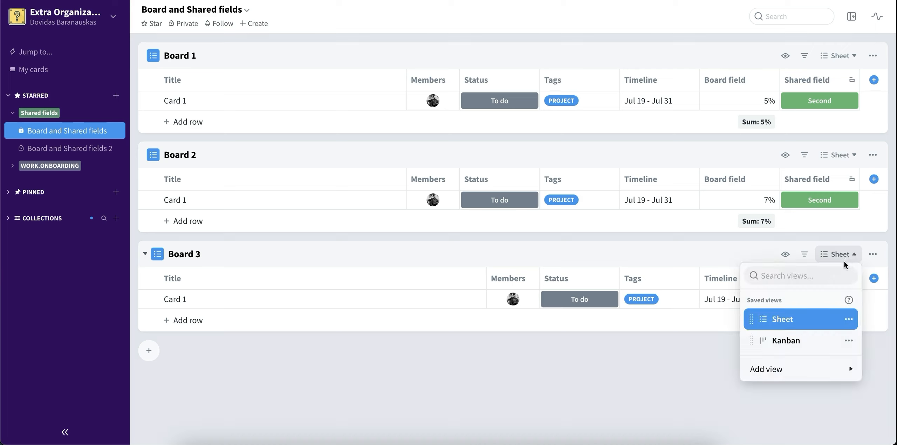
click(812, 339)
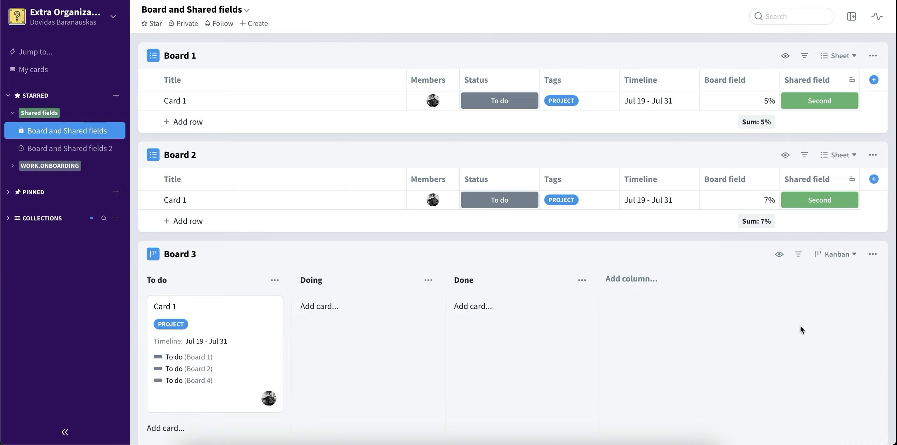
Show the Shared field on Board 3's Kanban cards and set Card 1's Shared field to Third from Board 2.
click(780, 259)
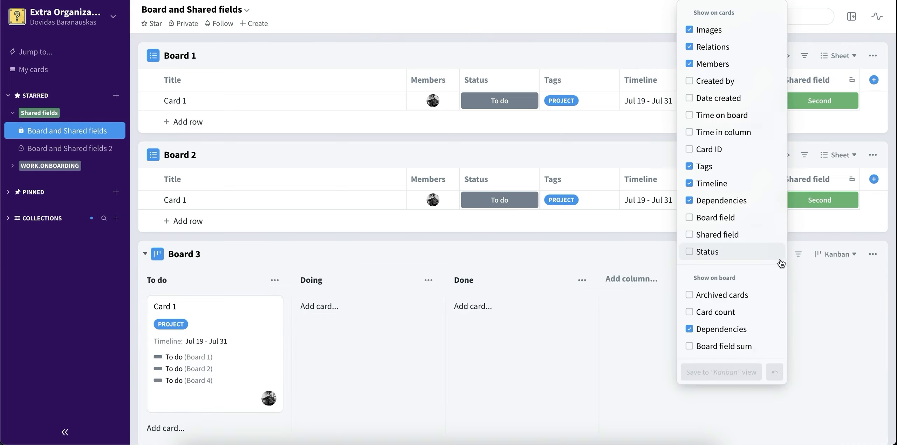
click(757, 239)
click(492, 346)
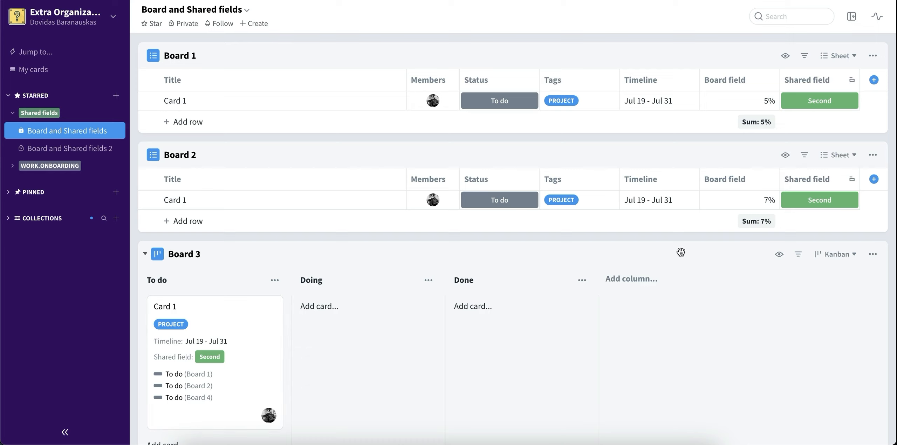
click(804, 208)
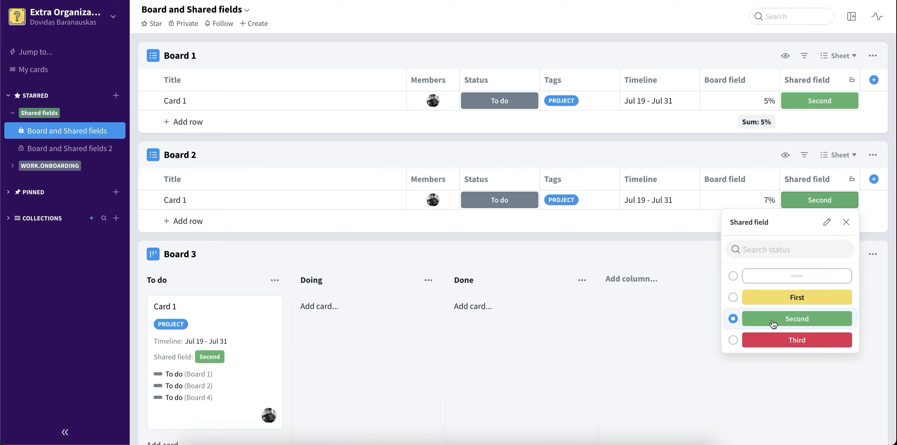
click(767, 338)
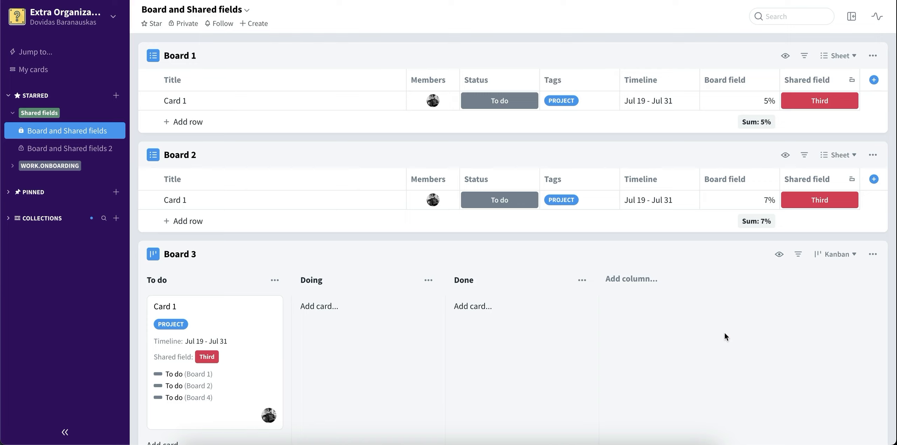
Create a text-type shared field named "Text Shared field" on Board 4 in the Board and Shared fields 2 collection.
click(70, 152)
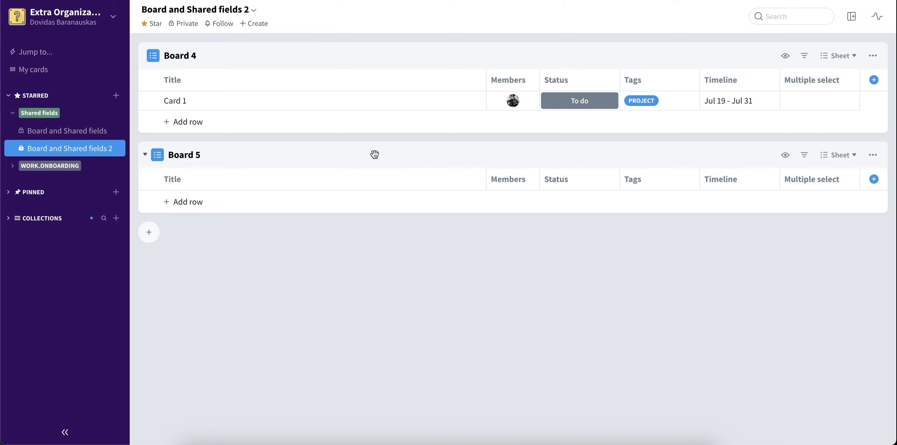
click(874, 80)
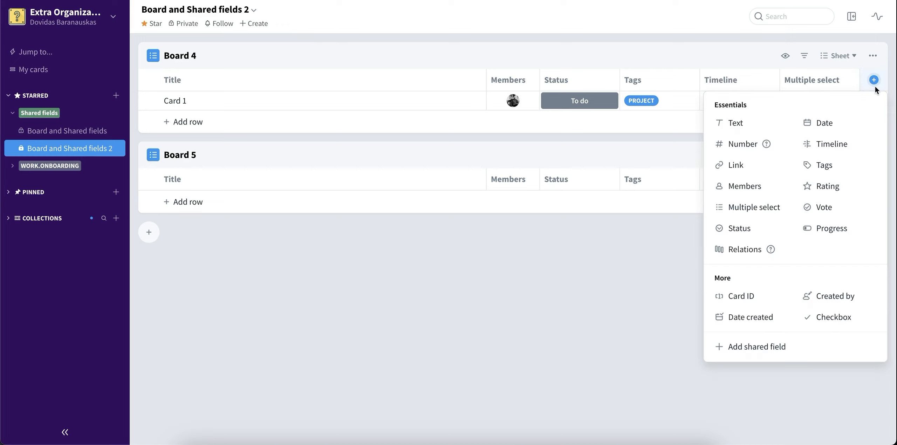
click(796, 346)
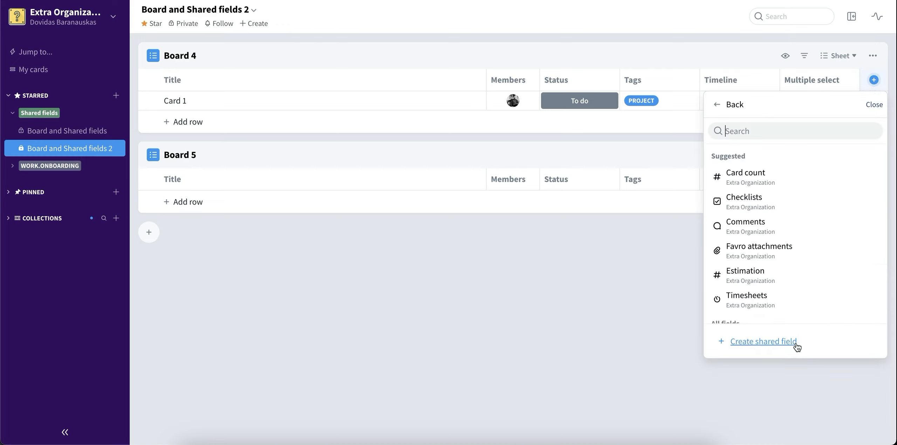
click(794, 341)
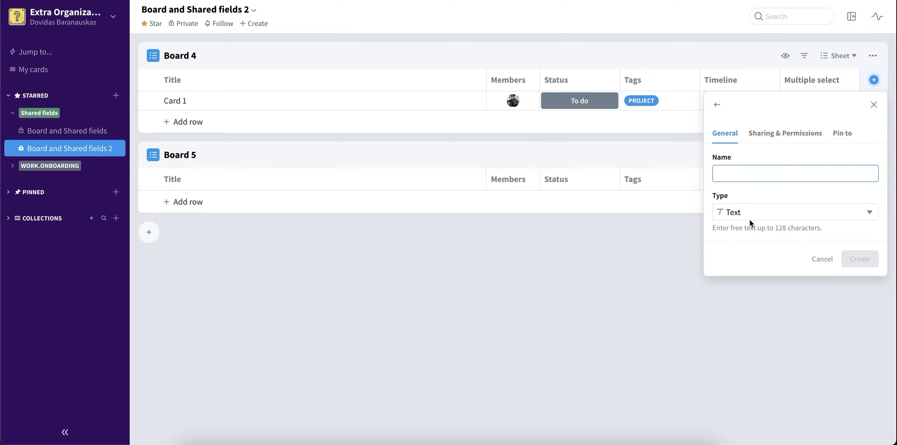
text(Text Shared field)
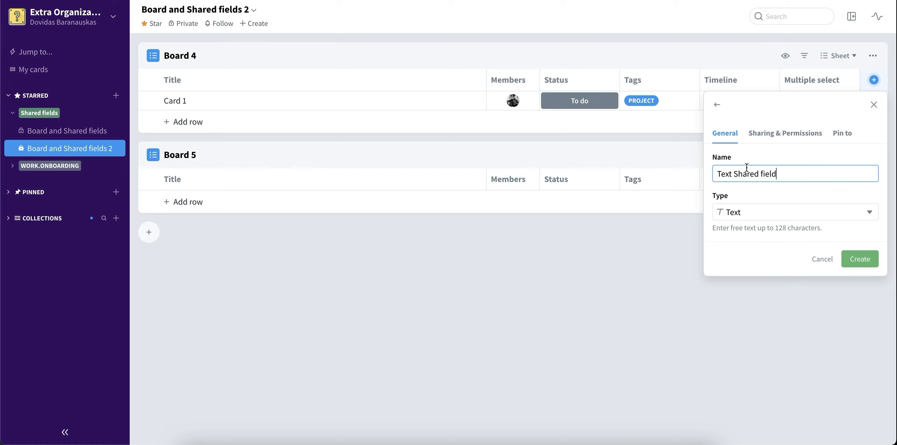
click(859, 258)
Enter "Text" as Card 1's value in the Text Shared field on Board 4.
click(825, 105)
text(Text)
key(BackSpace)
key(BackSpace)
text(xt)
double_click(834, 105)
click(870, 105)
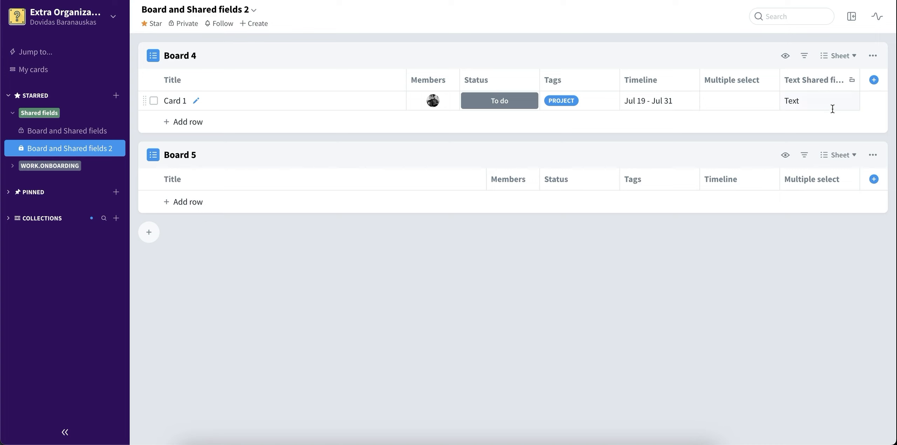
Add the existing Text Shared field to Board 5 in the Board and Shared fields 2 collection.
click(863, 182)
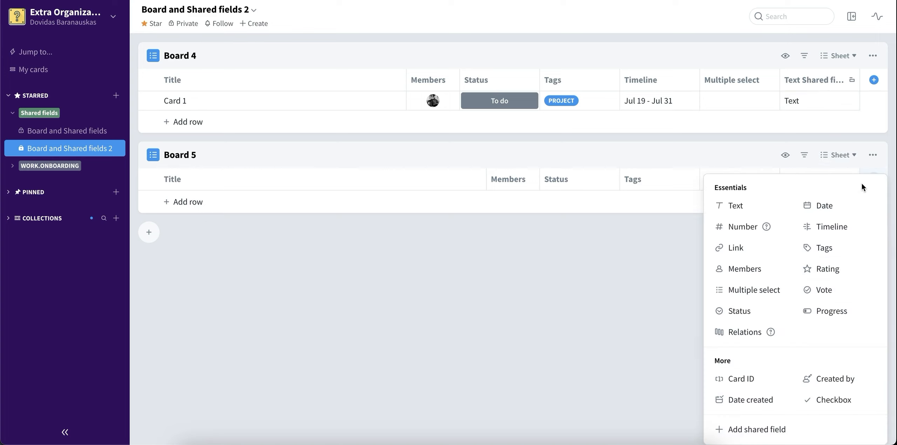
click(795, 429)
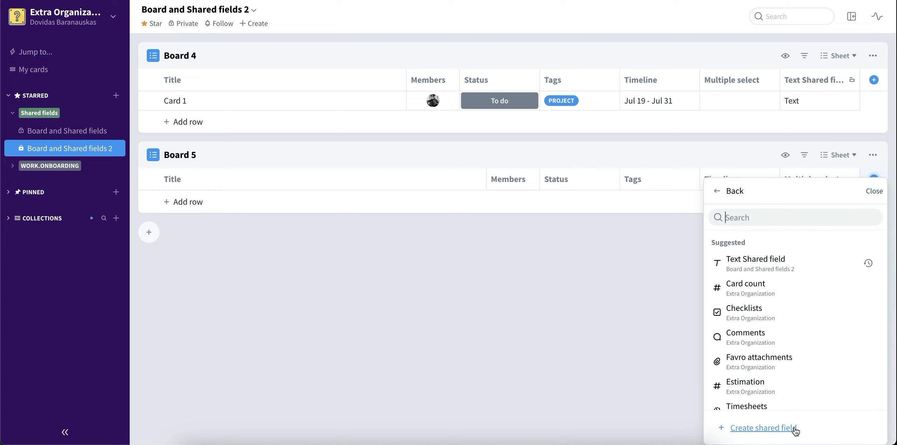
click(807, 263)
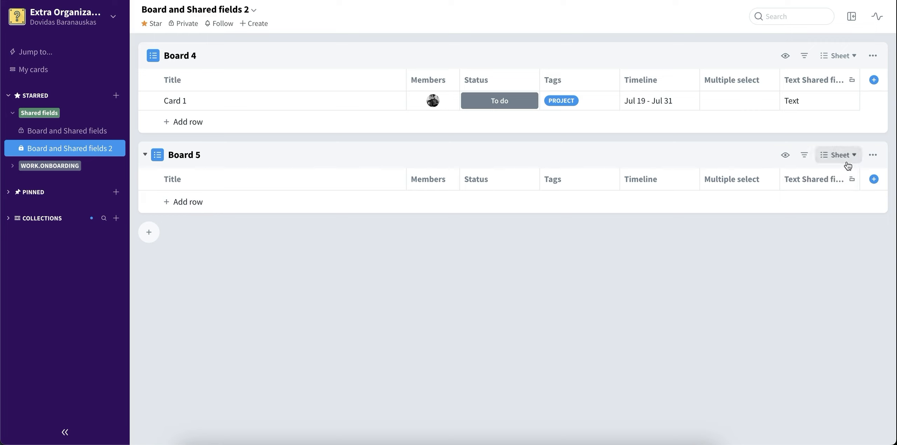
Switch Board 5 to its Kanban view and add Card 1 from Board 4 to its To do column.
click(846, 162)
click(810, 245)
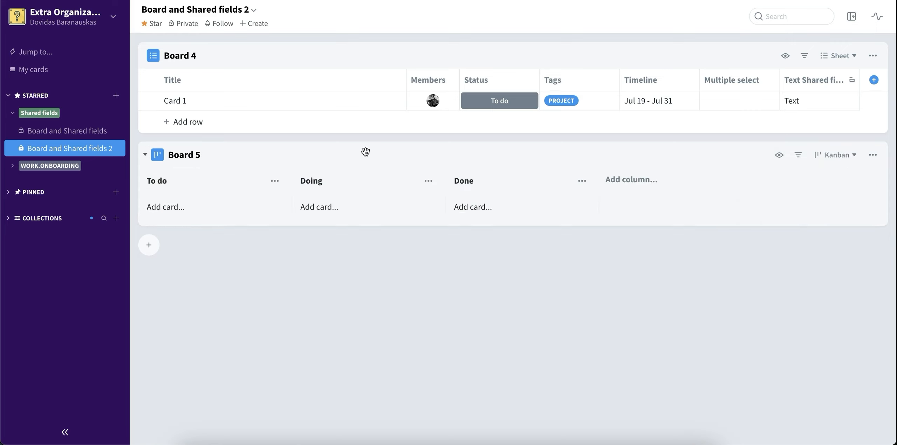
drag(174, 109, 180, 233)
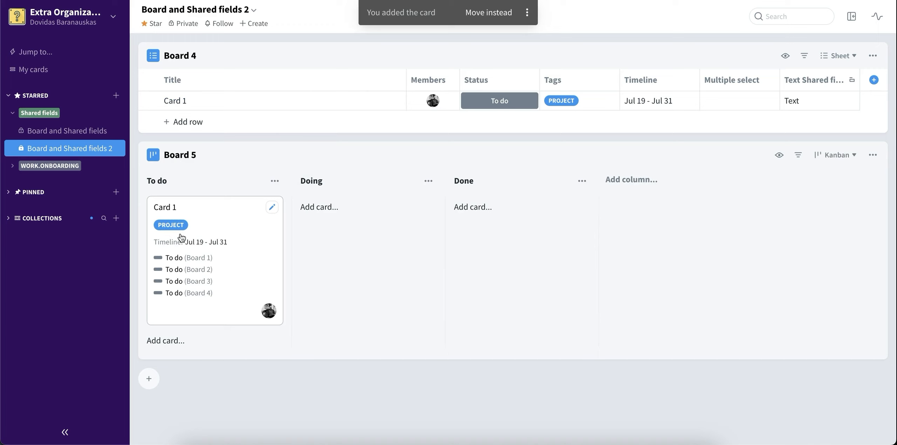
Show the Text Shared field on Board 5's Kanban cards.
click(779, 155)
click(760, 329)
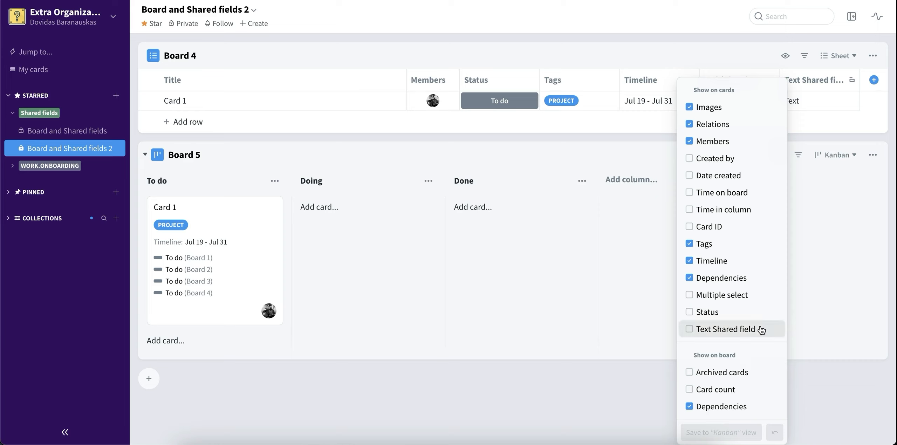
click(623, 285)
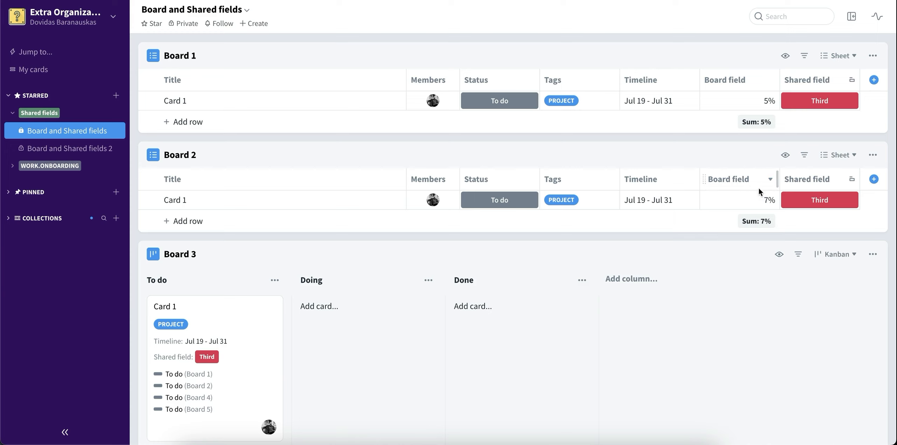
Convert Board 2's Board field in the Board and Shared fields collection to a shared field.
click(770, 180)
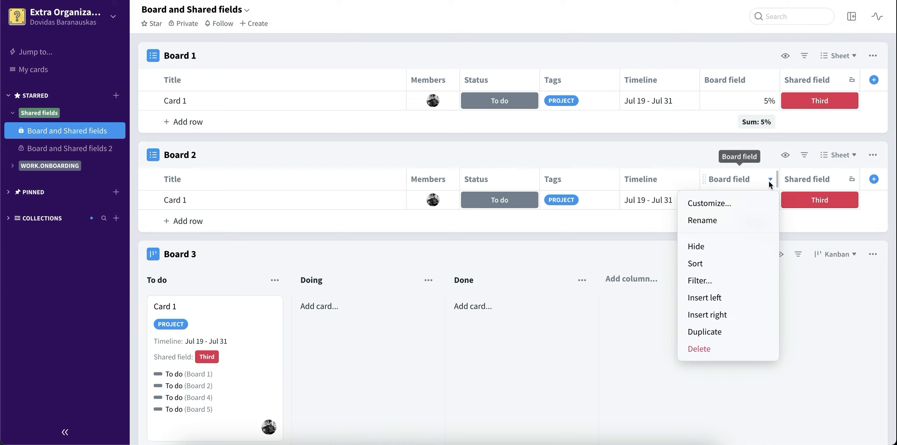
click(739, 203)
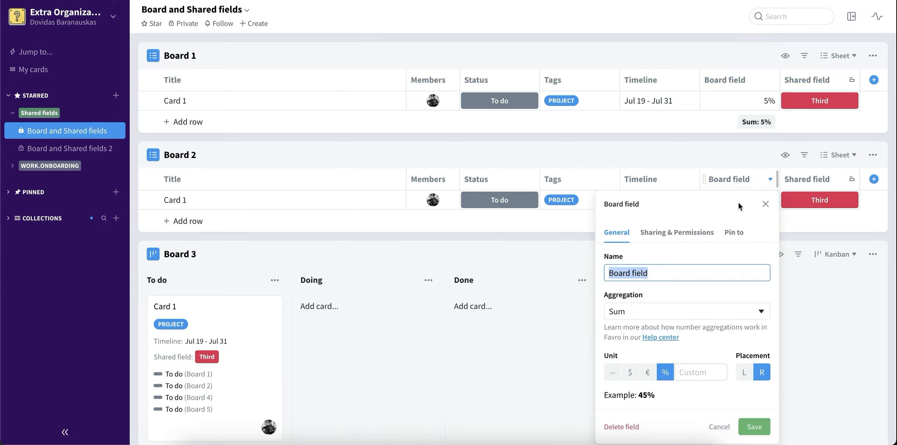
click(699, 232)
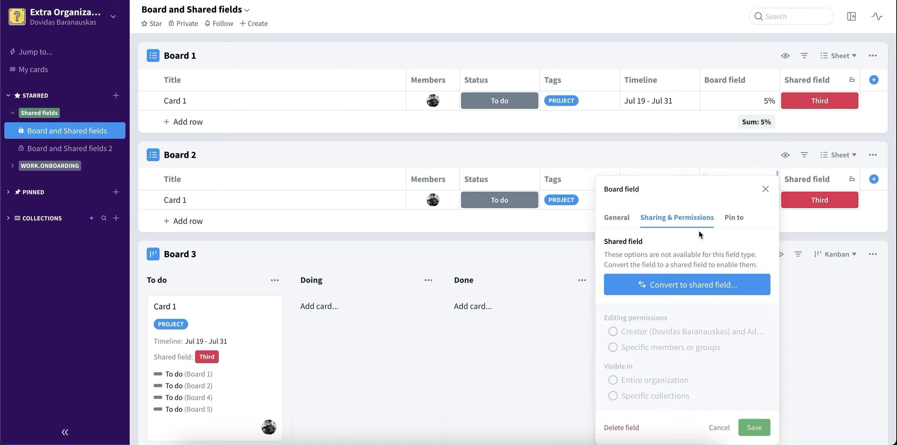
click(747, 285)
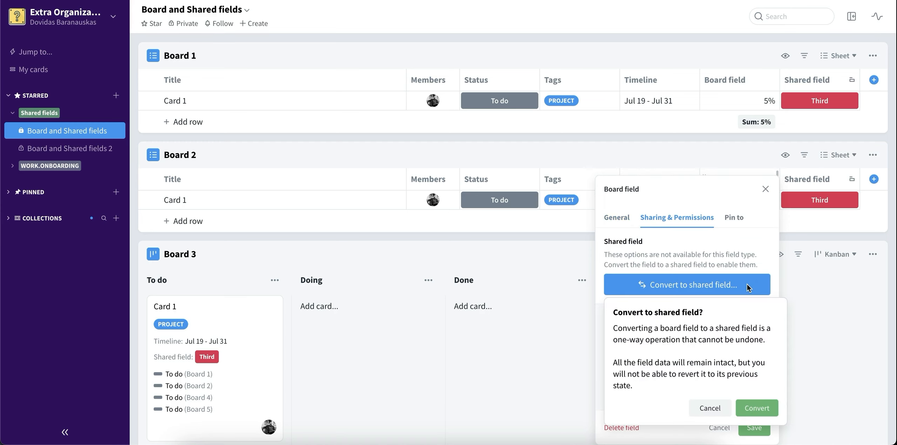
click(765, 410)
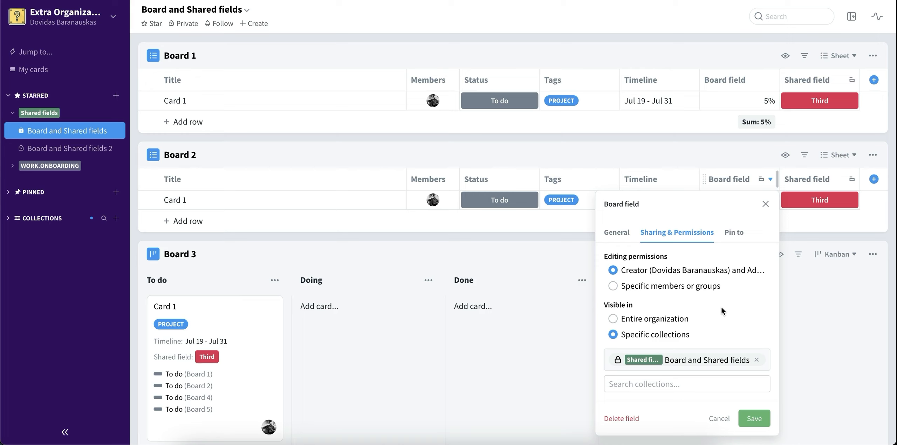
click(797, 237)
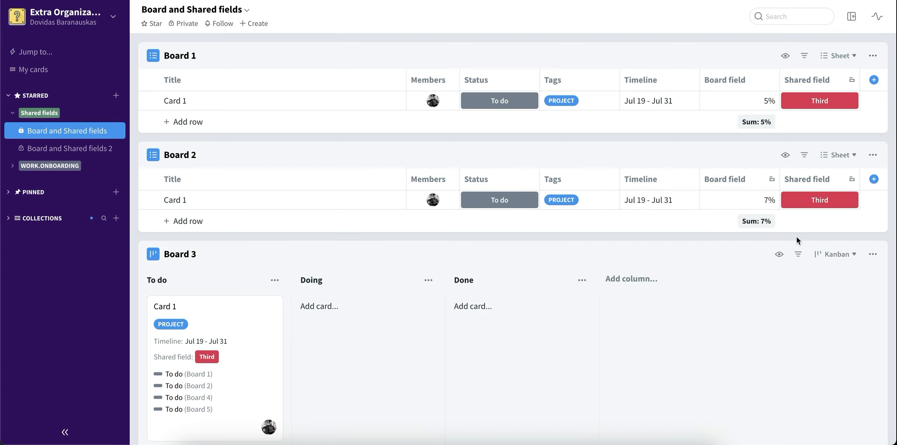